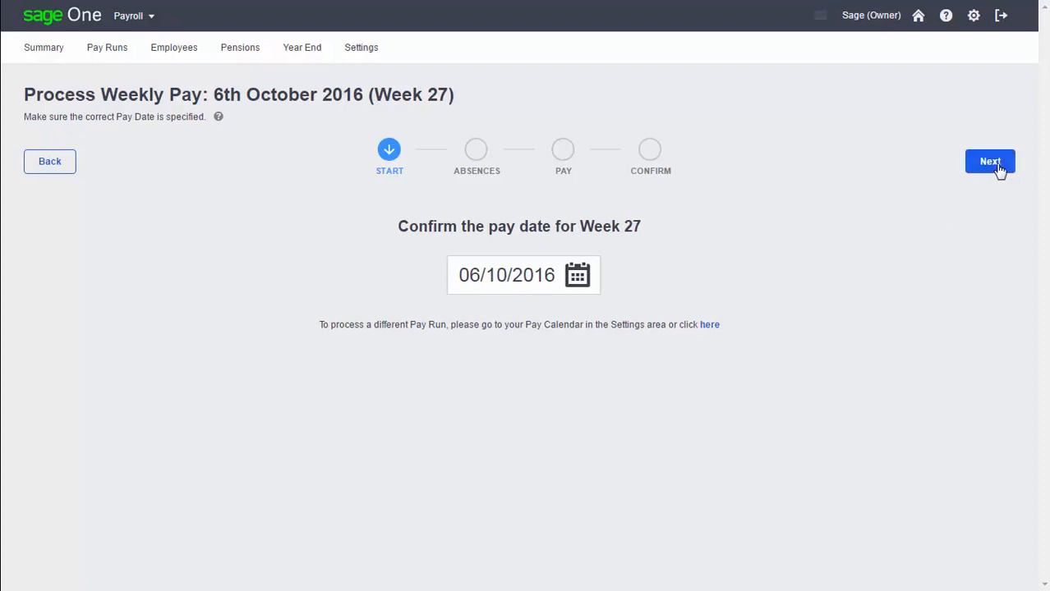
Step: Confirm the 06/10/2016 pay date for Week 27 and continue past the absences stage without recording any absence
click(990, 163)
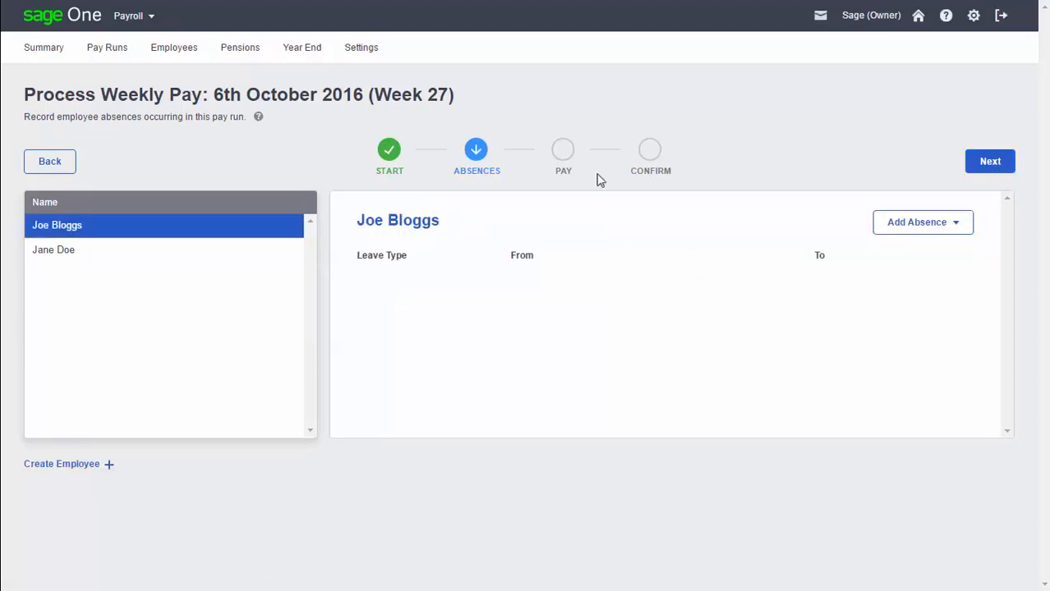
click(128, 261)
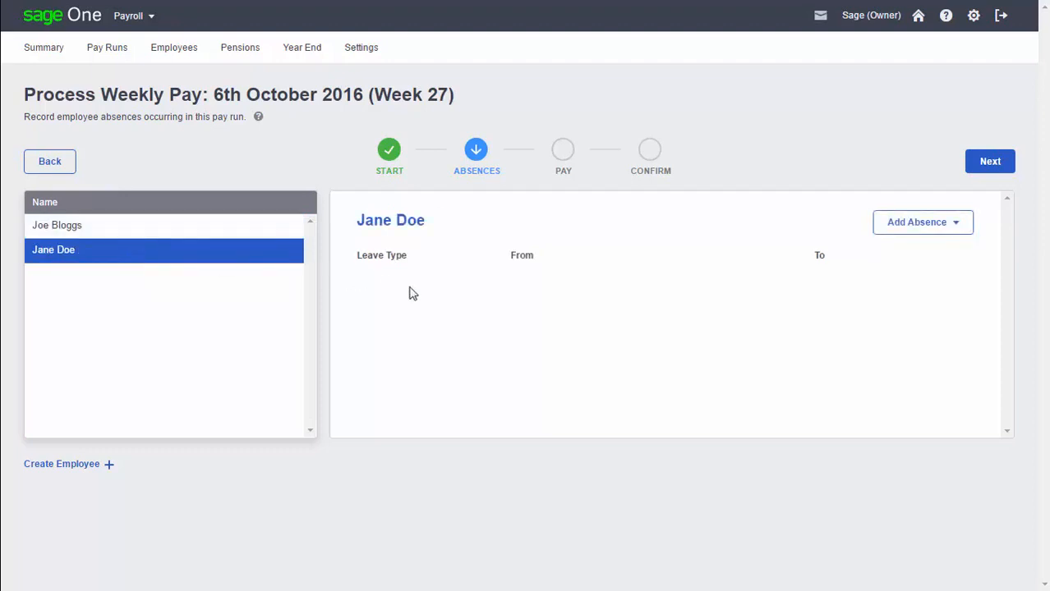
click(899, 230)
click(989, 163)
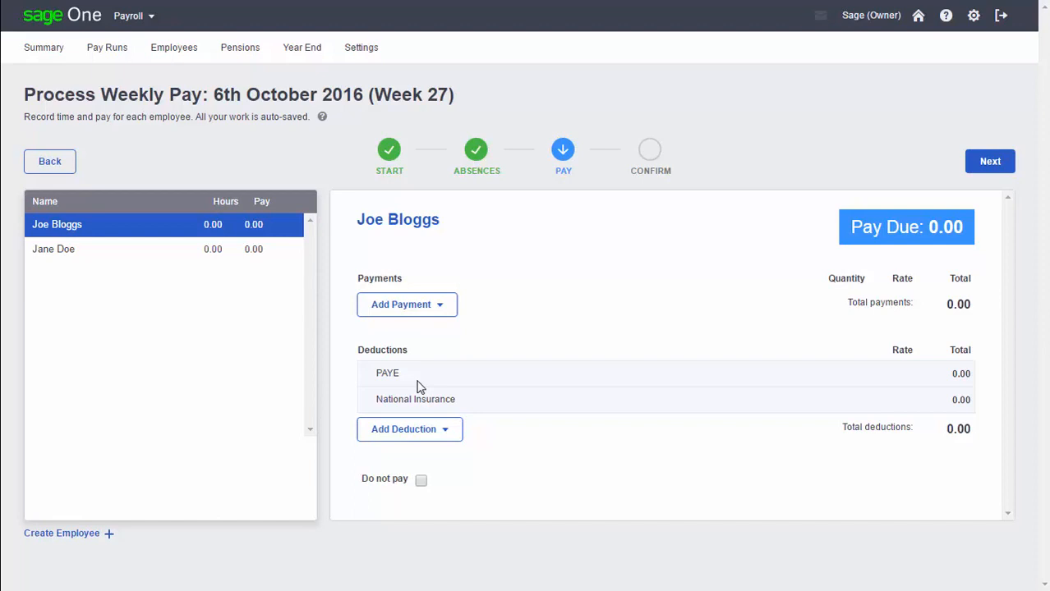
Step: Begin a new payment for the first employee with payment category Salary and payment type Salary
click(395, 316)
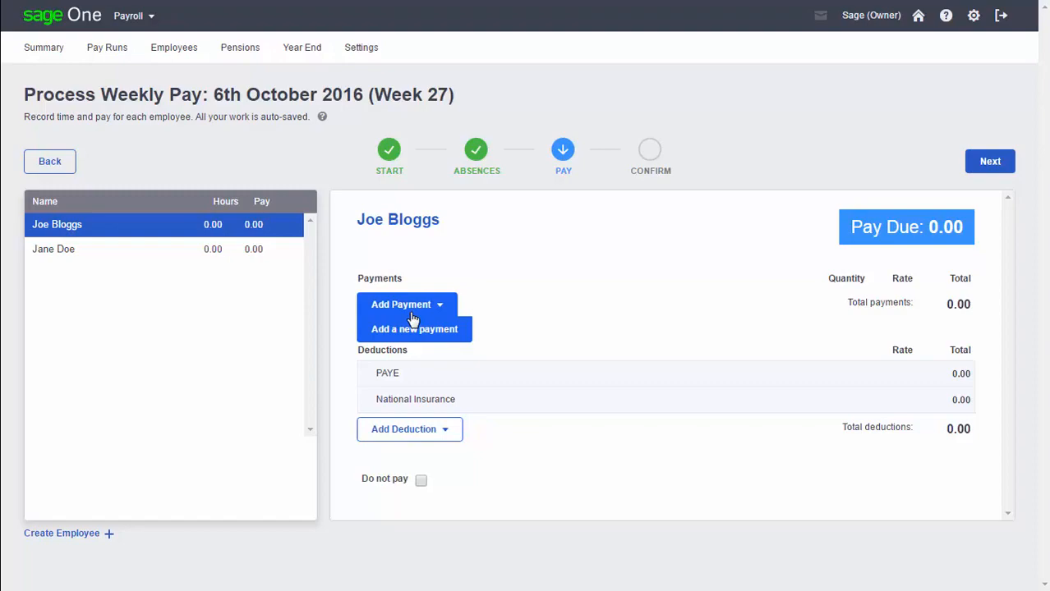
click(418, 331)
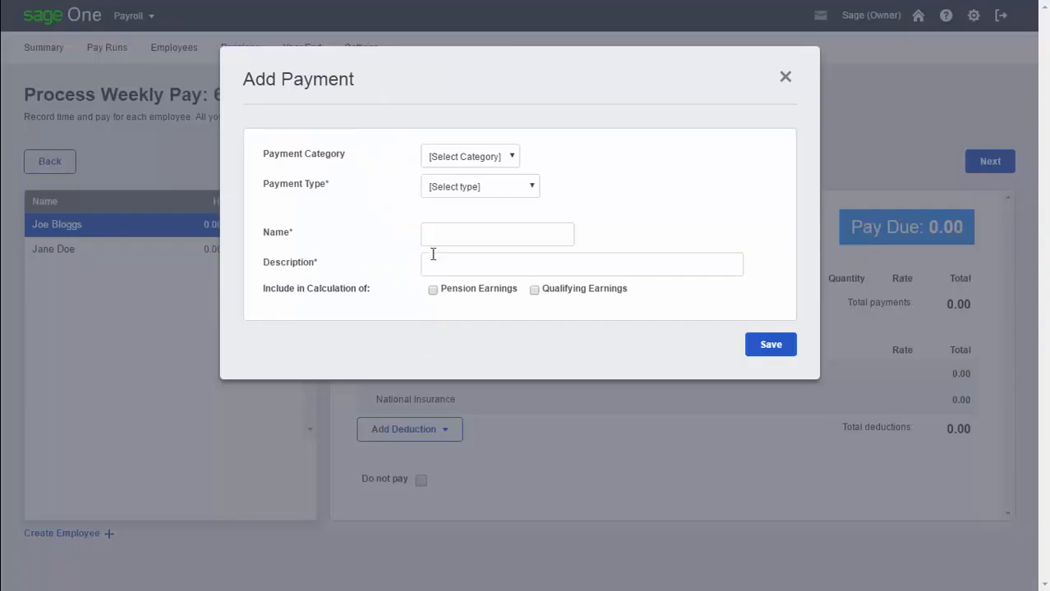
click(472, 156)
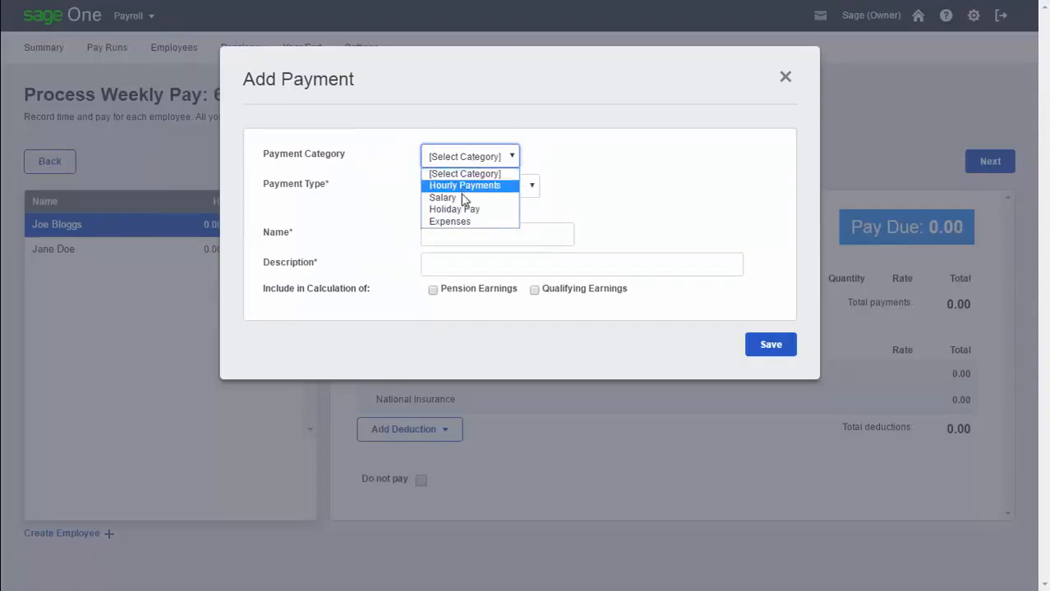
click(465, 198)
click(470, 193)
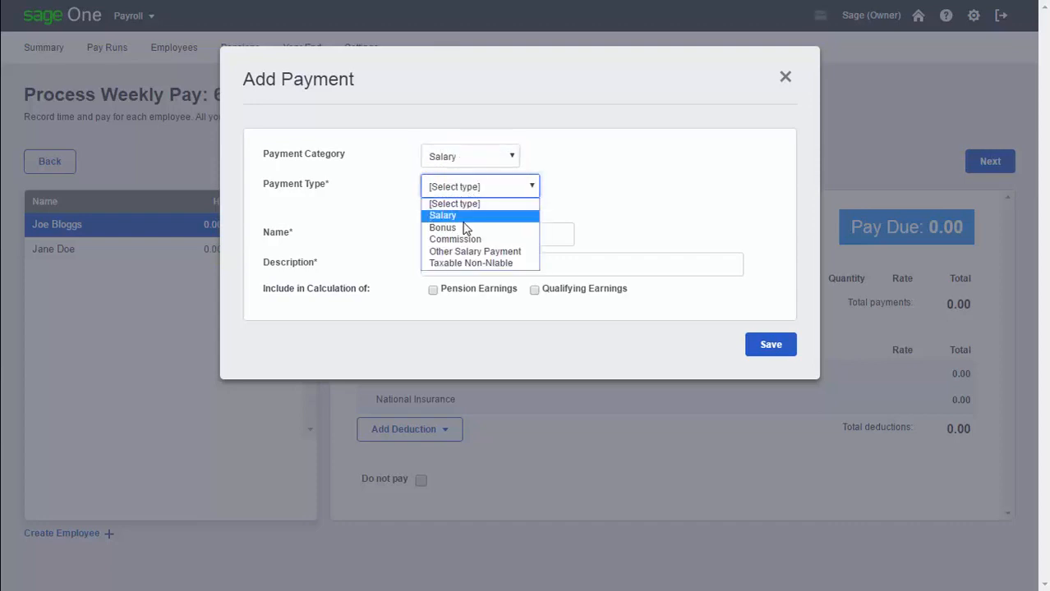
click(464, 216)
Step: Name the new payment Wages, keep the description Standard salary value, and save it
double_click(475, 234)
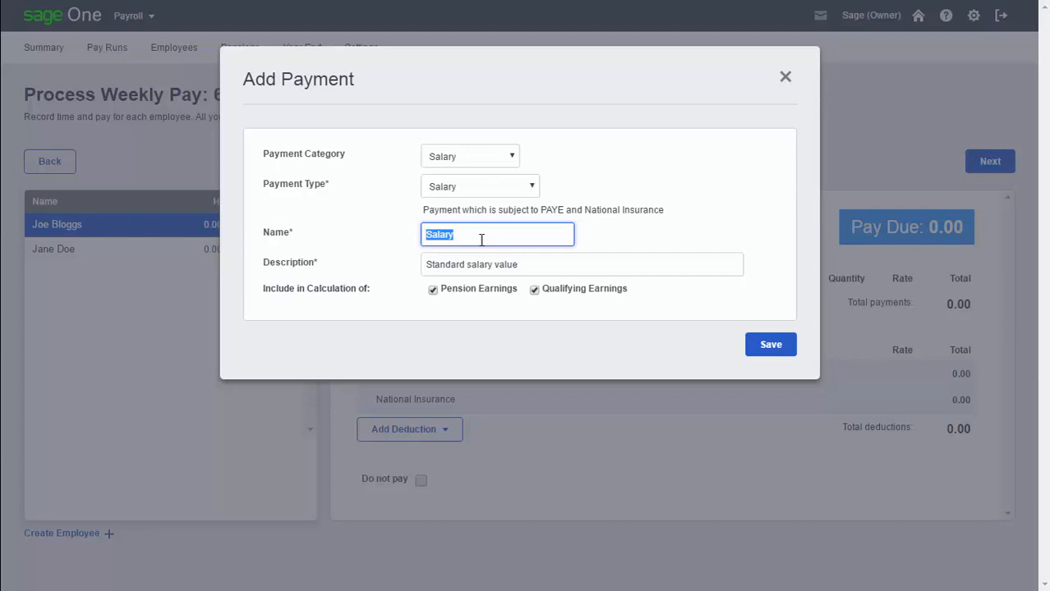
text(Wages)
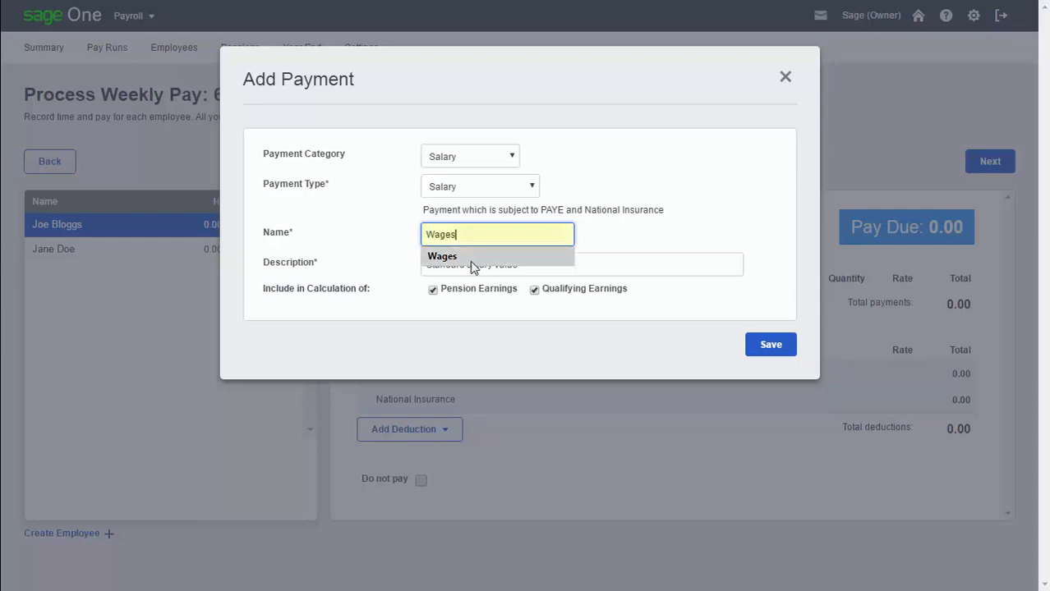
click(470, 257)
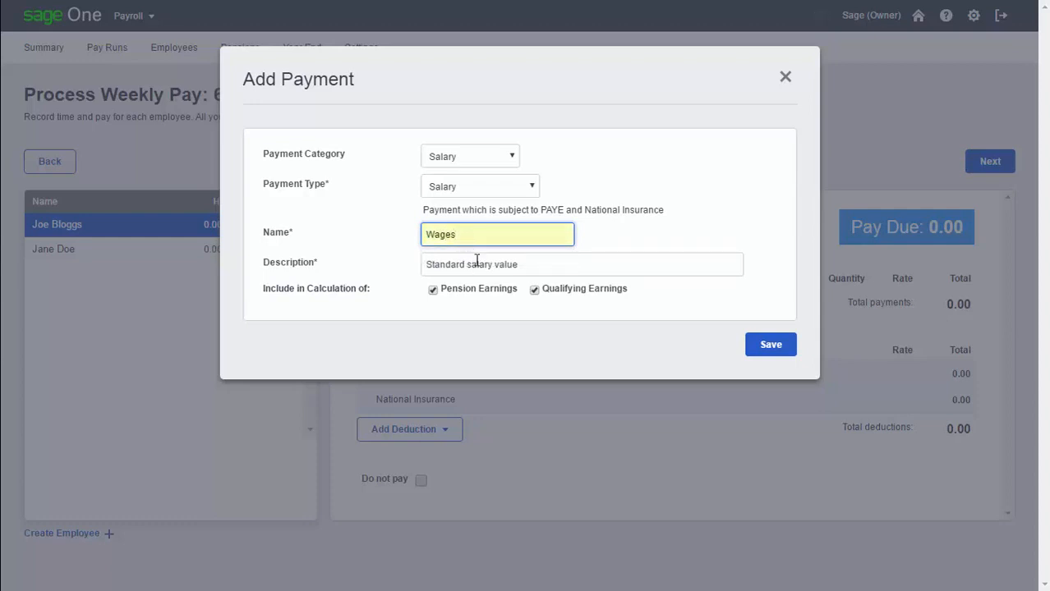
triple_click(504, 264)
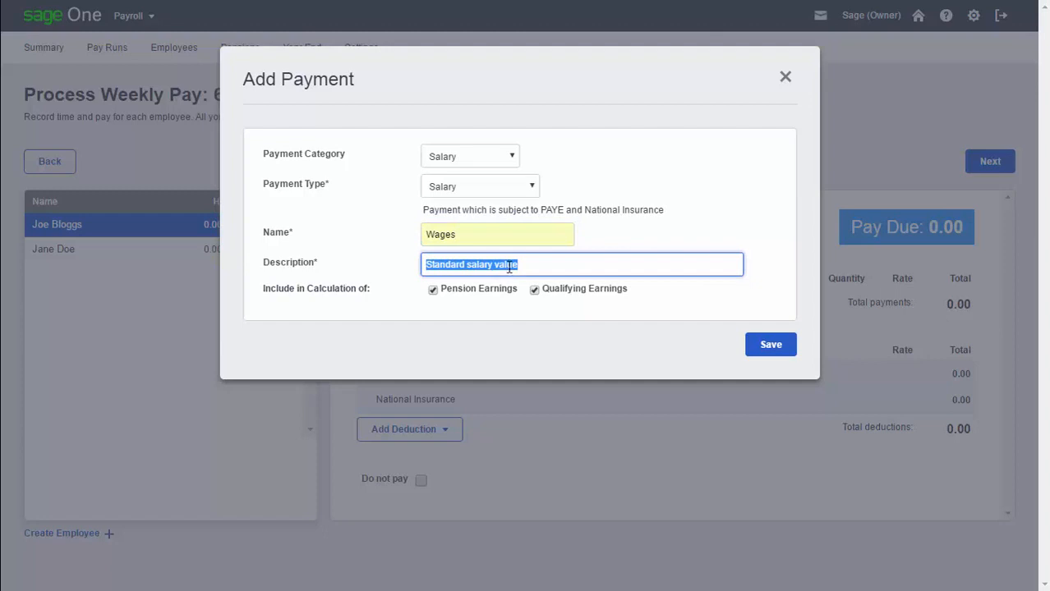
click(766, 349)
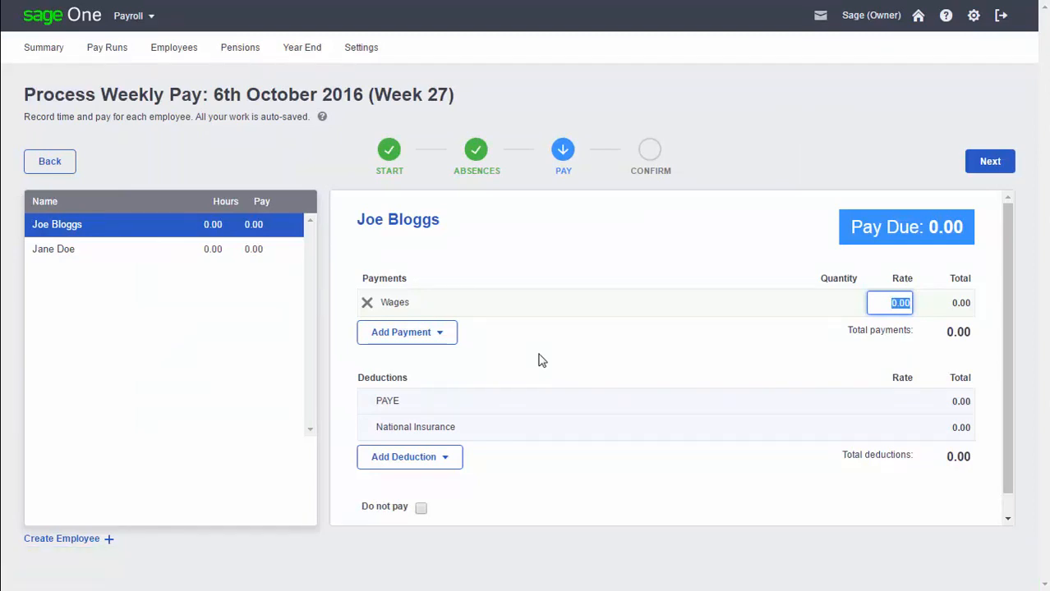
Step: Set the first employee's Wages rate to 2000
drag(881, 303, 893, 305)
text(2000)
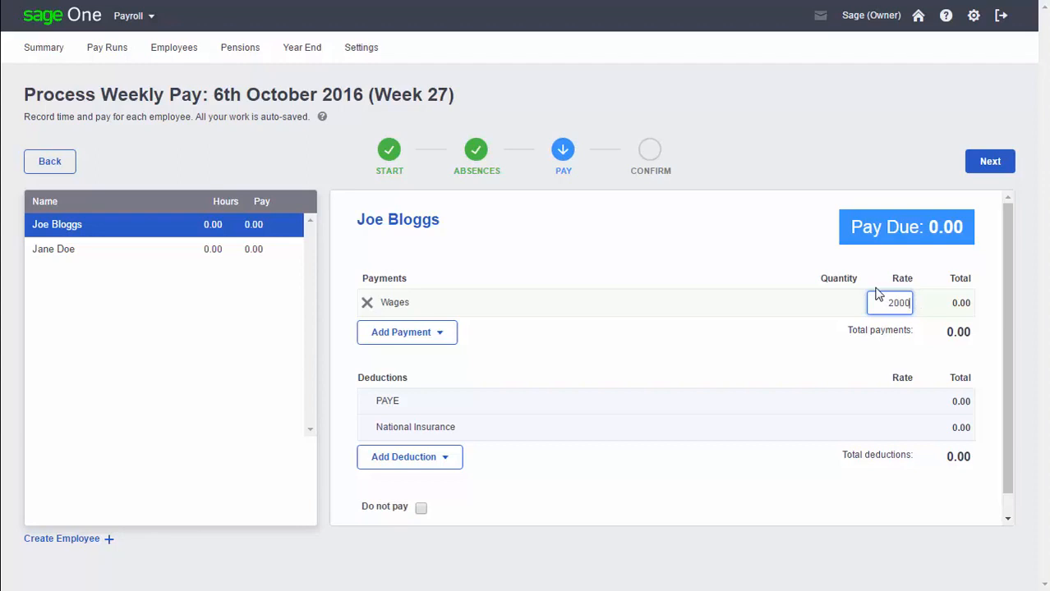
click(776, 339)
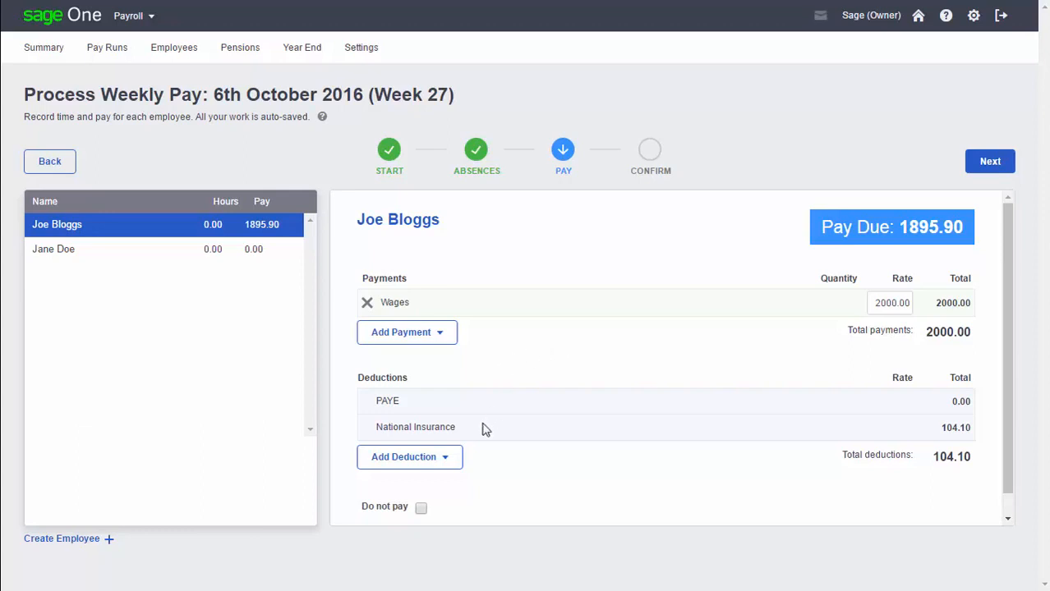
Step: Create and save a new deduction for the first employee with category Gross Deductions and type Other Gross Deduction
click(452, 464)
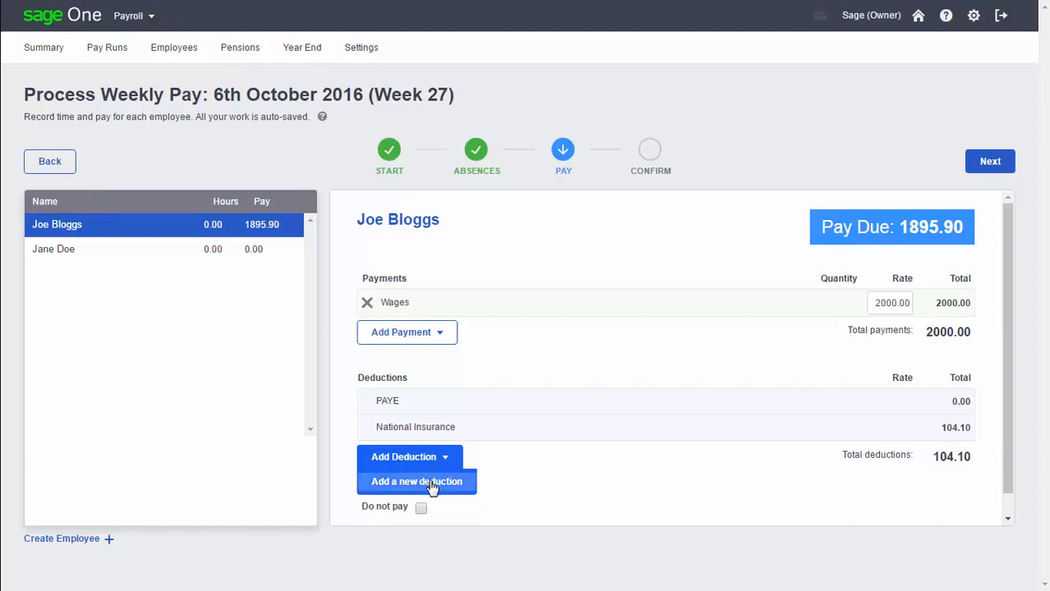
click(433, 486)
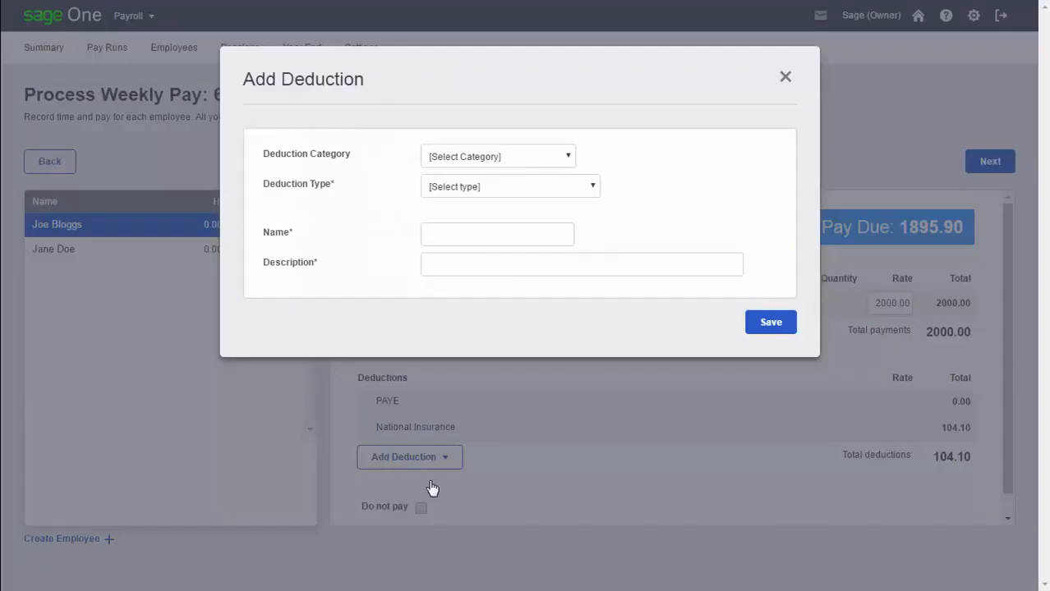
click(513, 162)
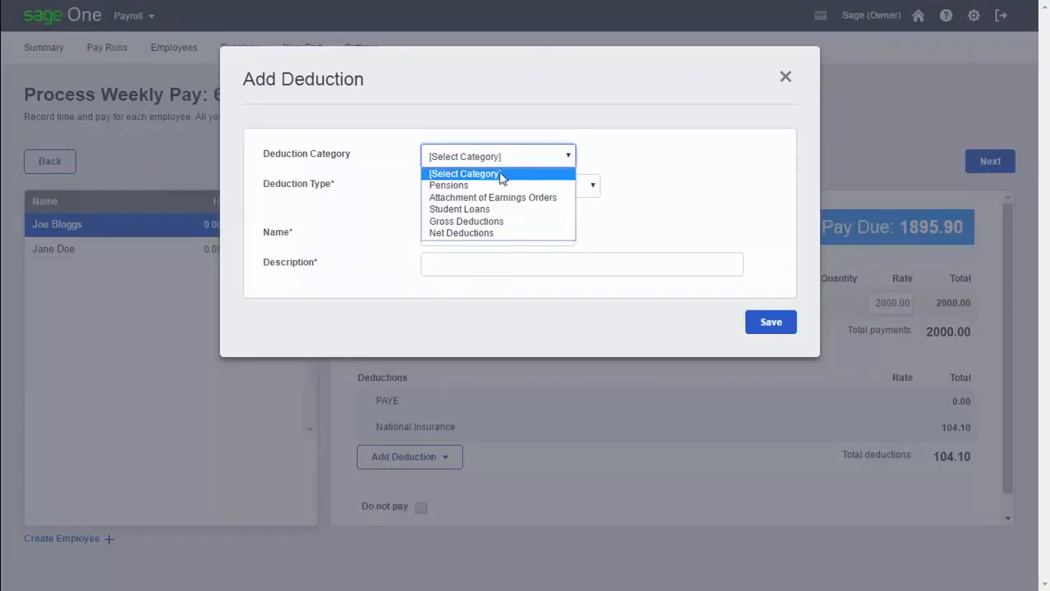
click(480, 222)
click(483, 188)
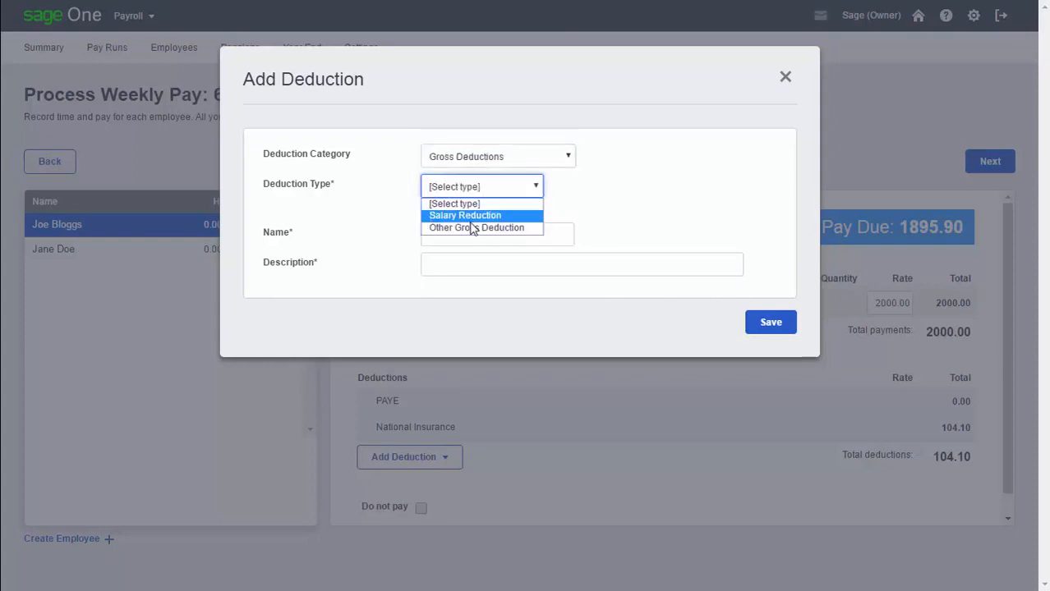
click(487, 226)
click(763, 328)
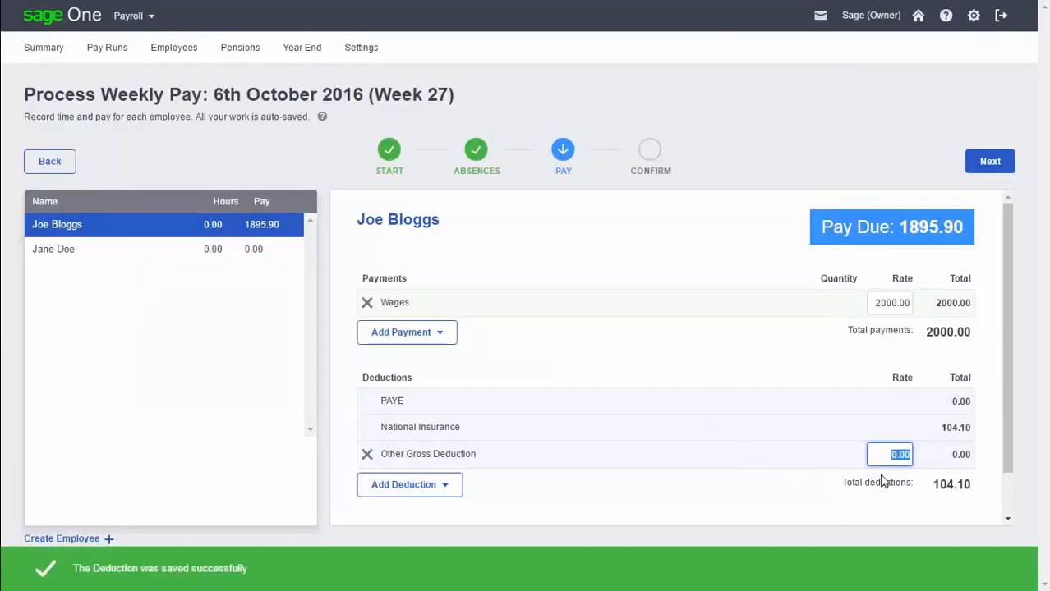
Step: Set the rate of the first employee's Other Gross Deduction to 200
drag(883, 458, 949, 457)
text(200)
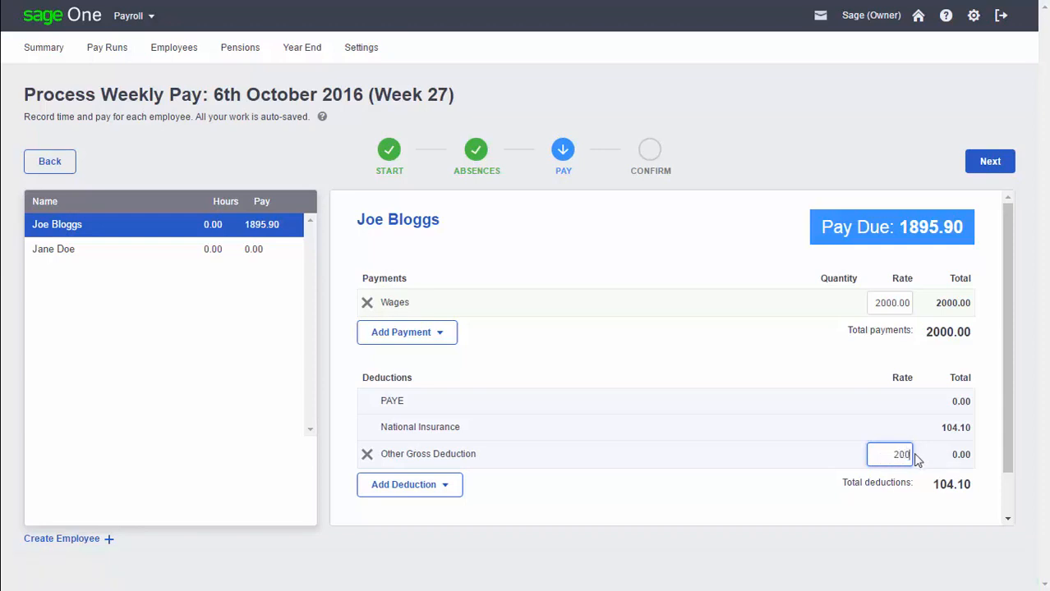
click(805, 459)
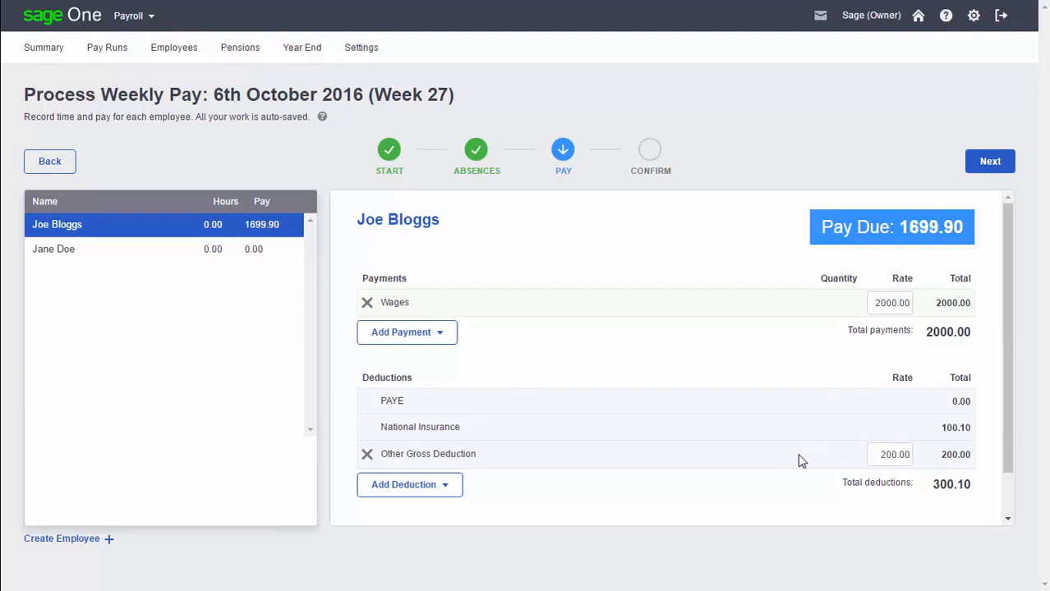
Step: Add the Wages payment to the second employee at a rate of 200 and proceed to the confirmation stage
click(85, 258)
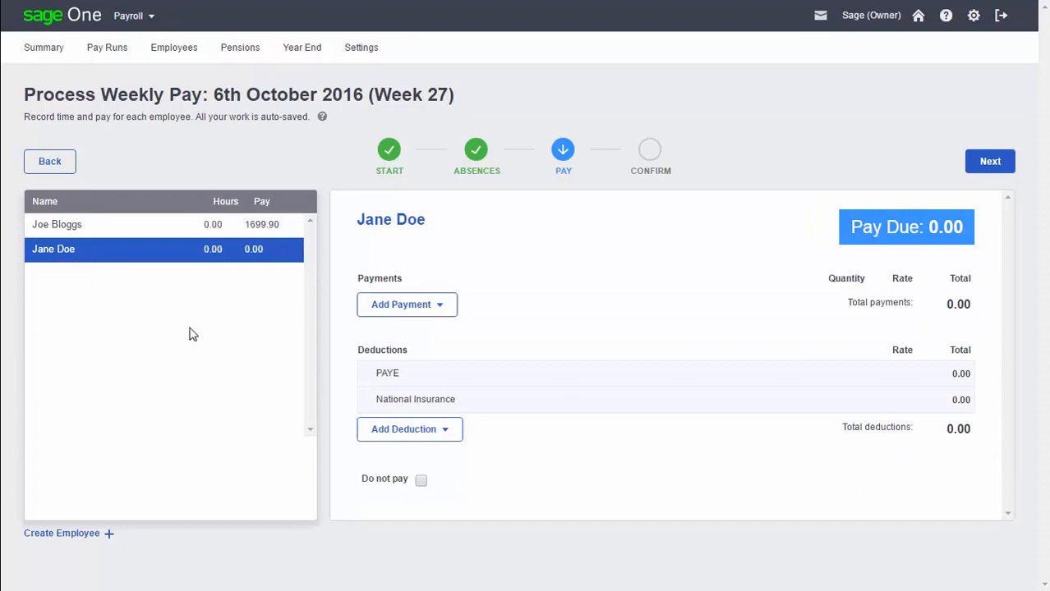
click(425, 310)
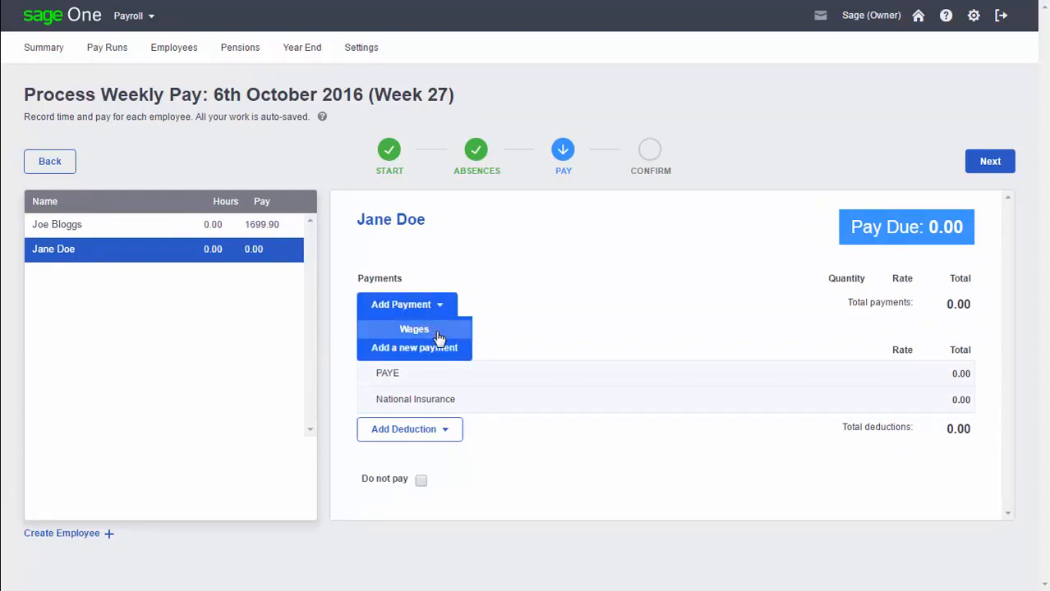
click(439, 337)
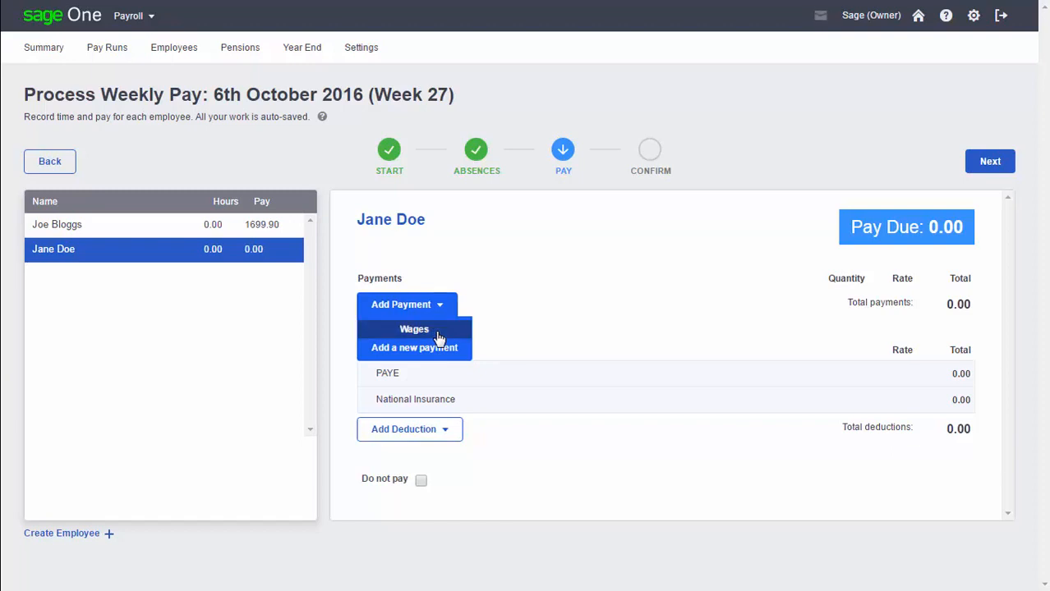
click(439, 337)
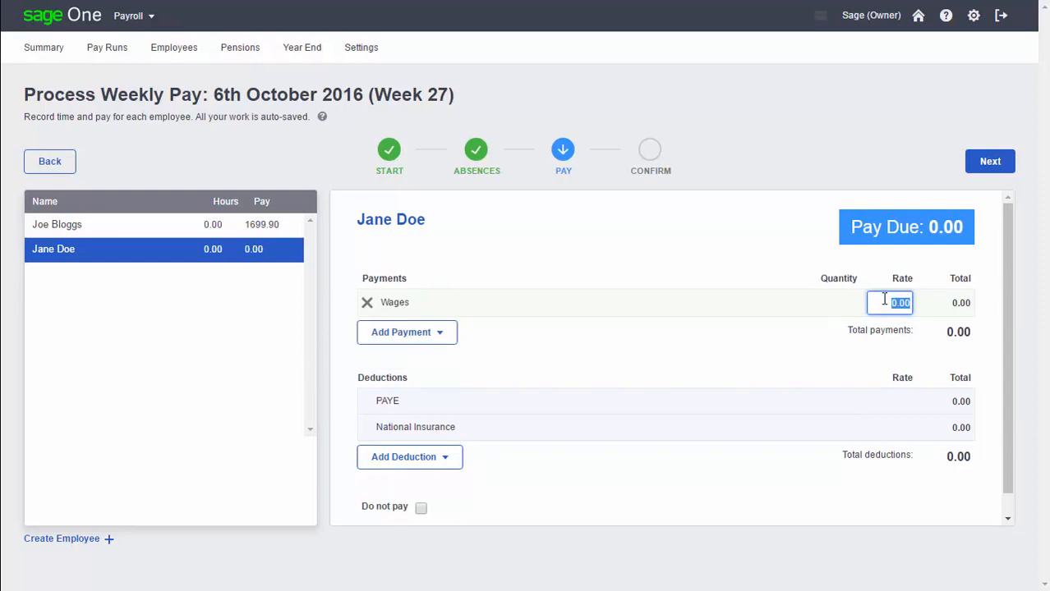
text(200)
click(804, 313)
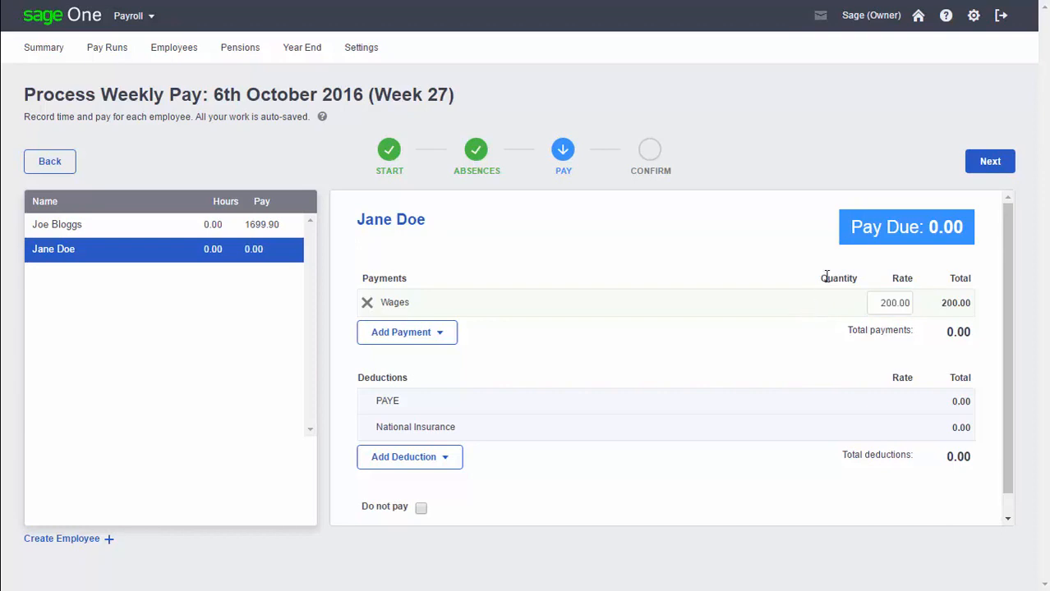
click(983, 166)
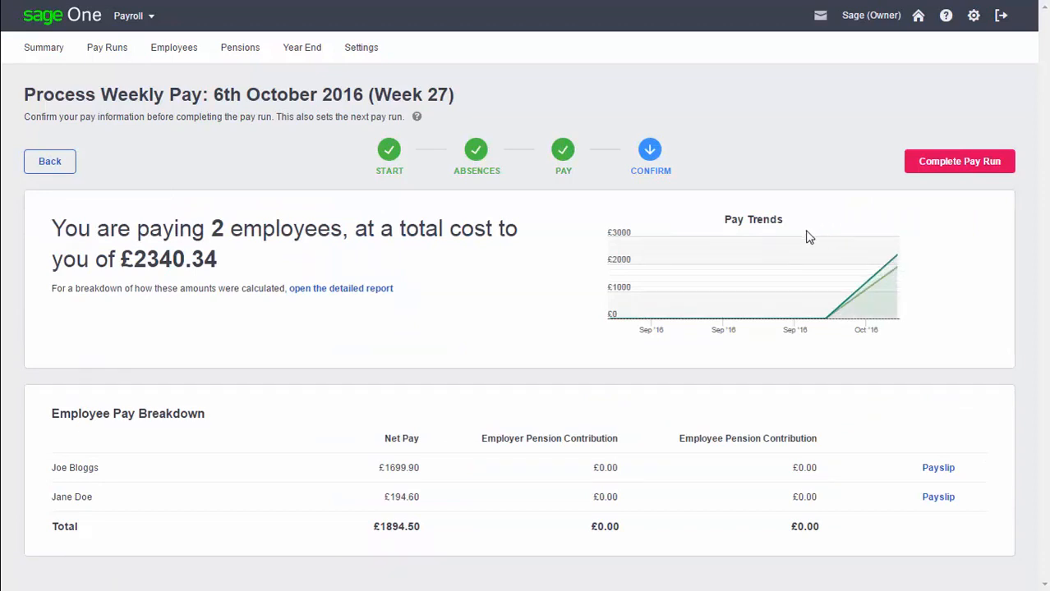
Step: Start completing the pay run and choose H - Correction to earlier submission as the late reason
mouse_move(803, 246)
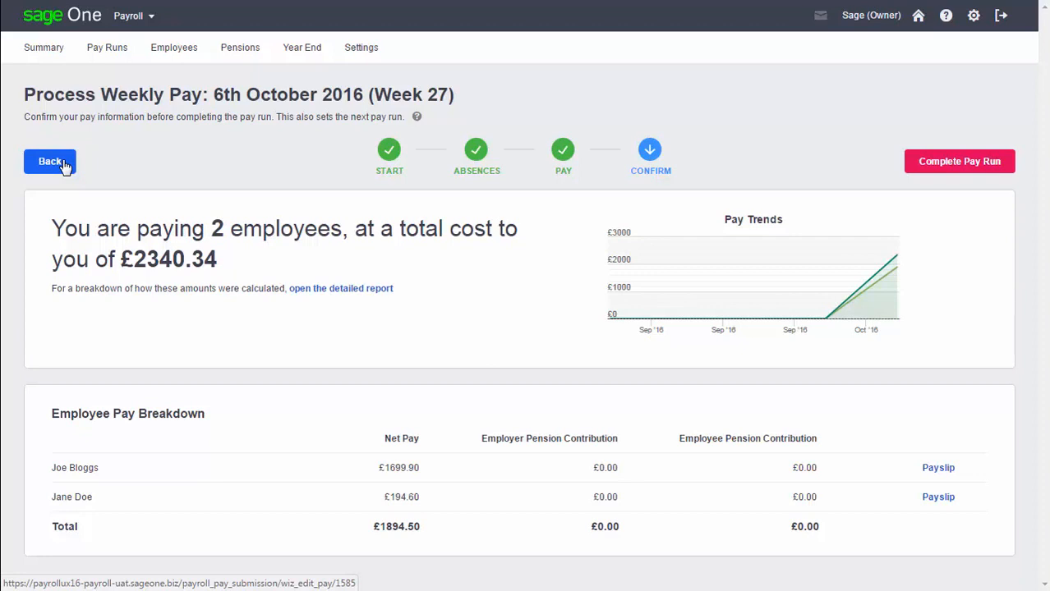
click(923, 164)
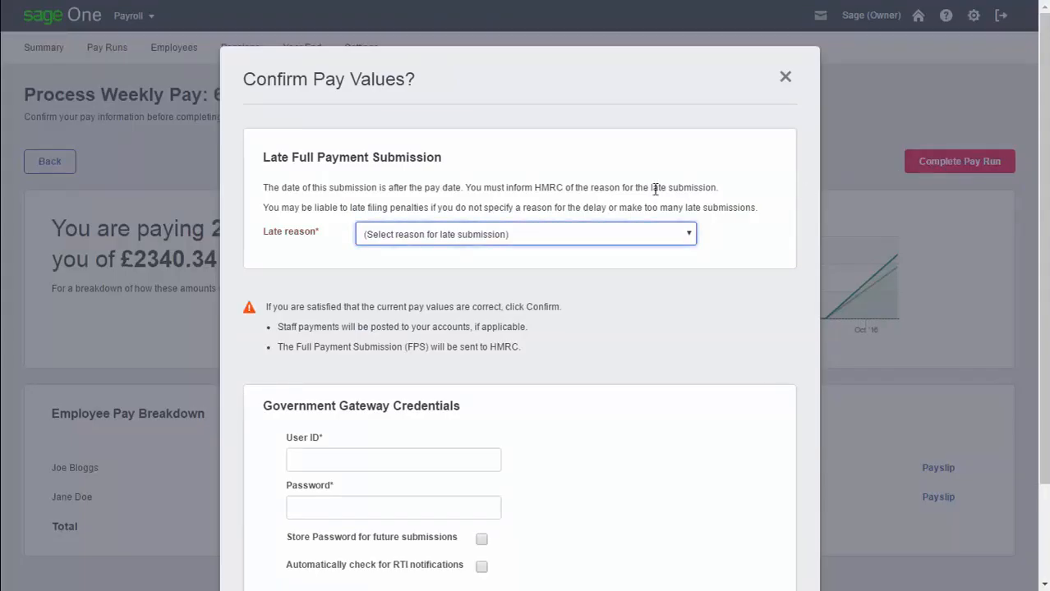
click(498, 234)
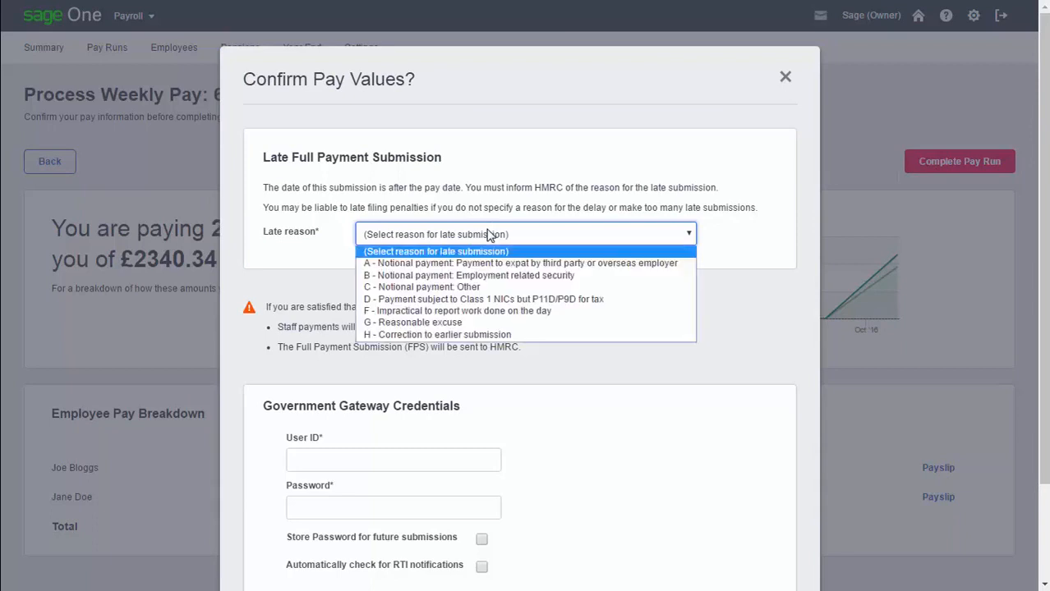
click(437, 335)
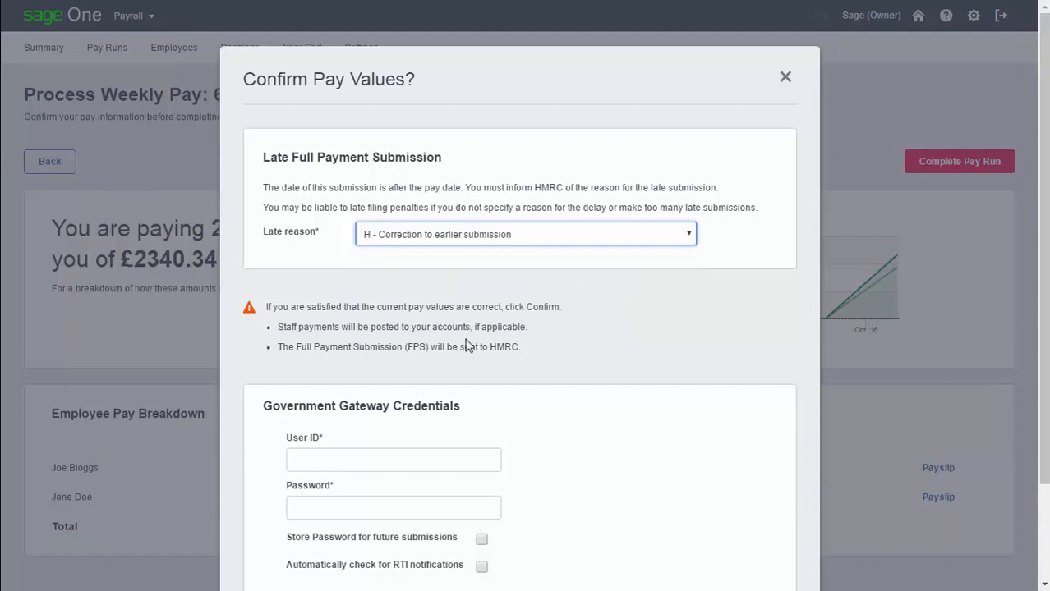
Step: Fill in the Government Gateway user ID and password, enable password storage and automatic RTI notification checks, and confirm the pay values
scroll(436, 342, down, 3)
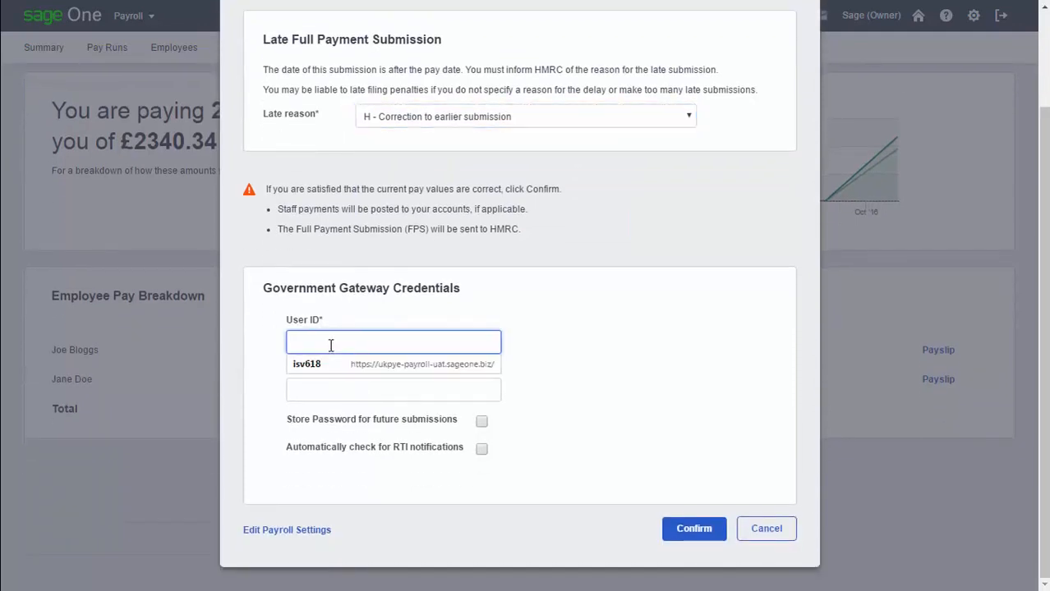
click(340, 366)
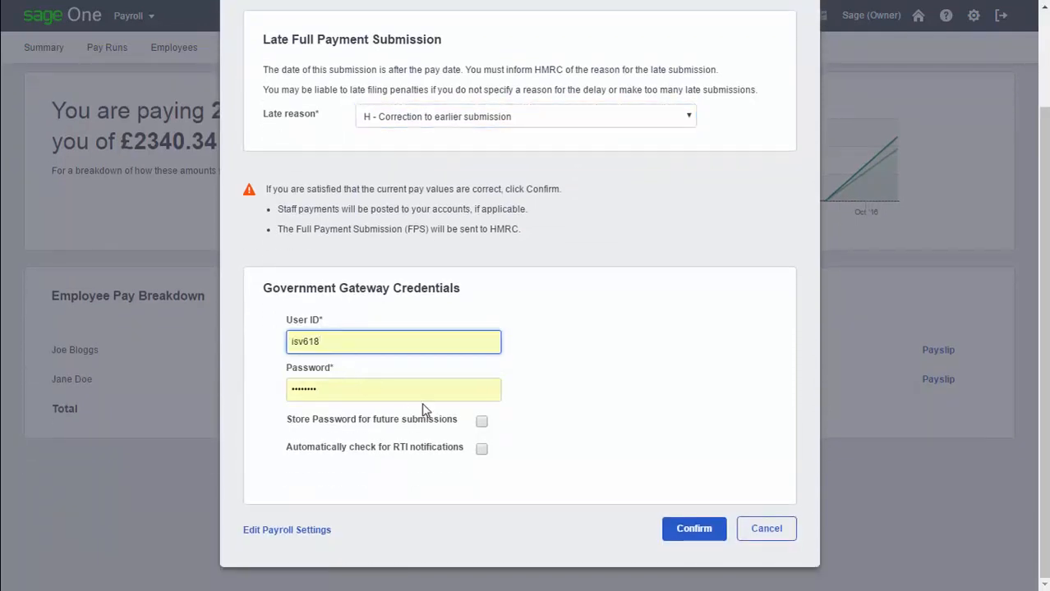
click(483, 422)
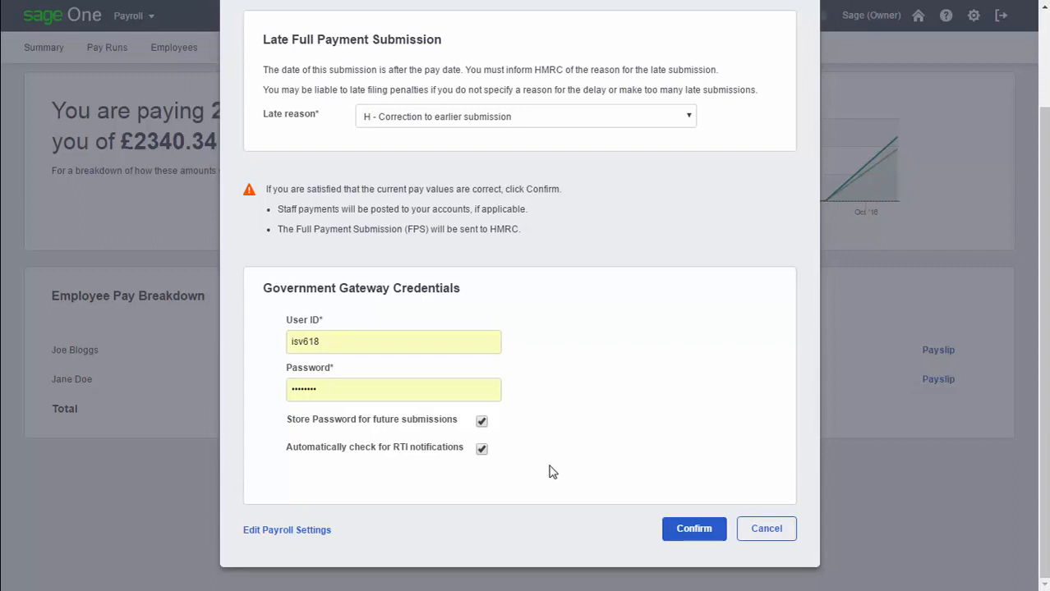
click(689, 530)
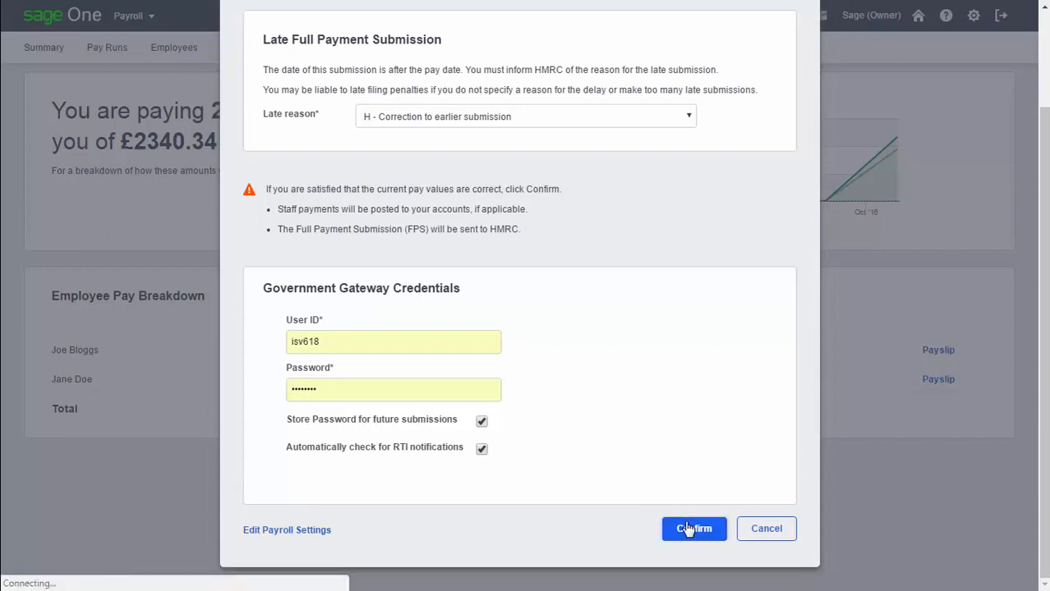